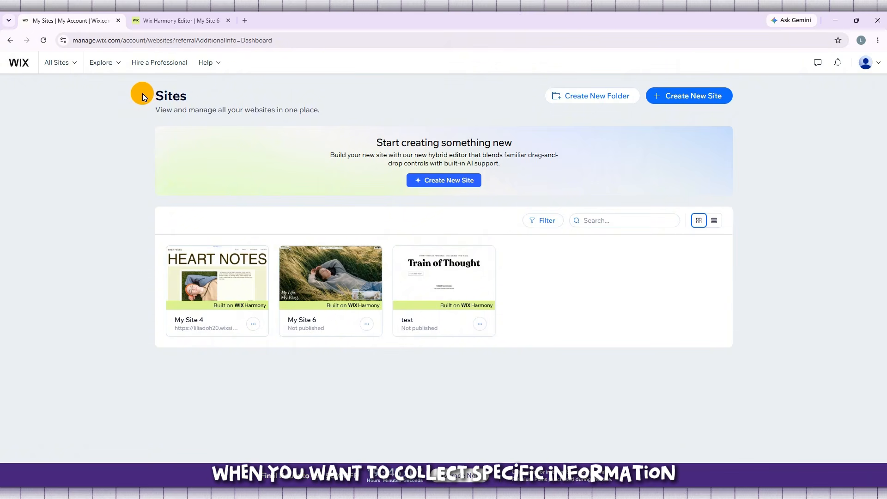
# Step: Open My Site 6 for editing, closing the duplicate editor tab and the Aria assistant panel
pyautogui.moveTo(312, 299)
pyautogui.moveTo(206, 303)
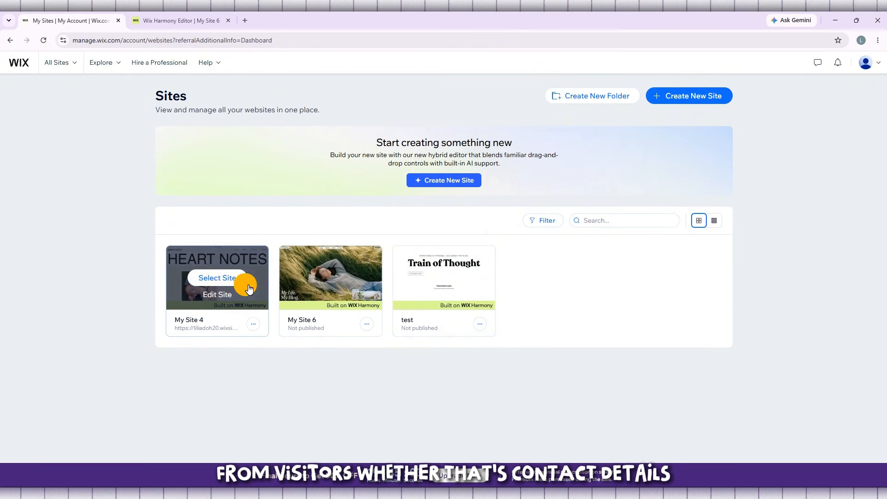
pyautogui.moveTo(365, 280)
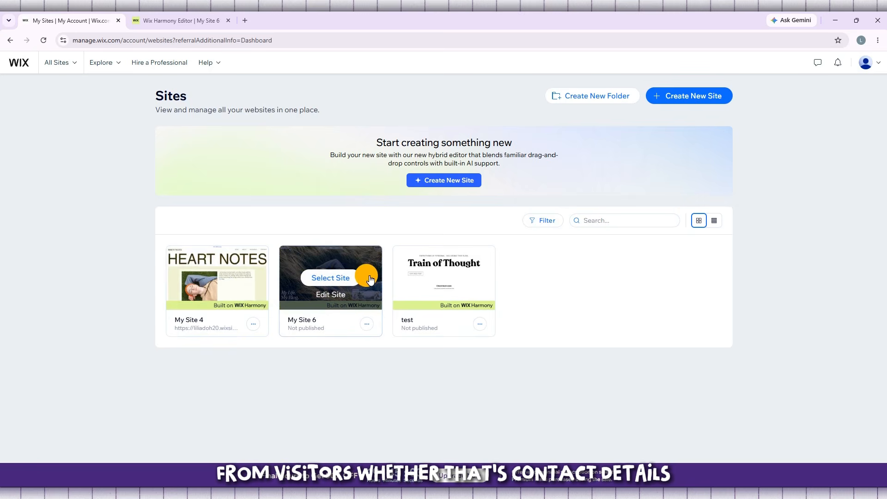
pyautogui.click(335, 297)
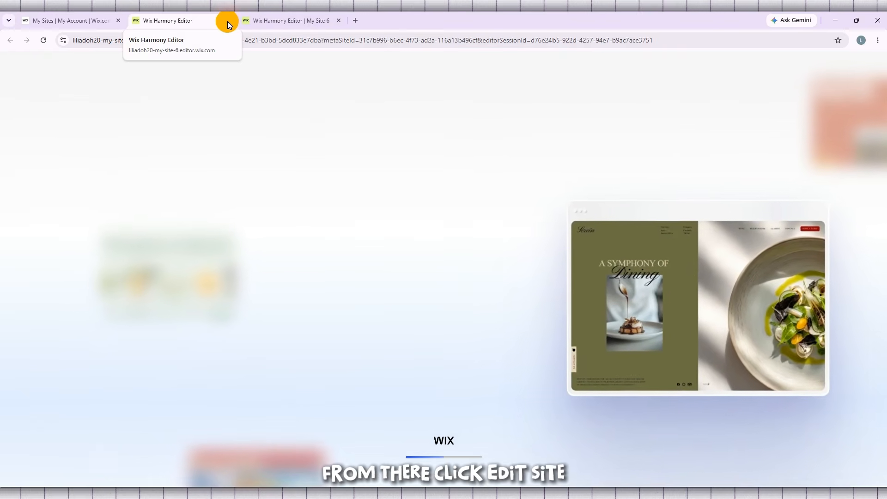
pyautogui.click(228, 21)
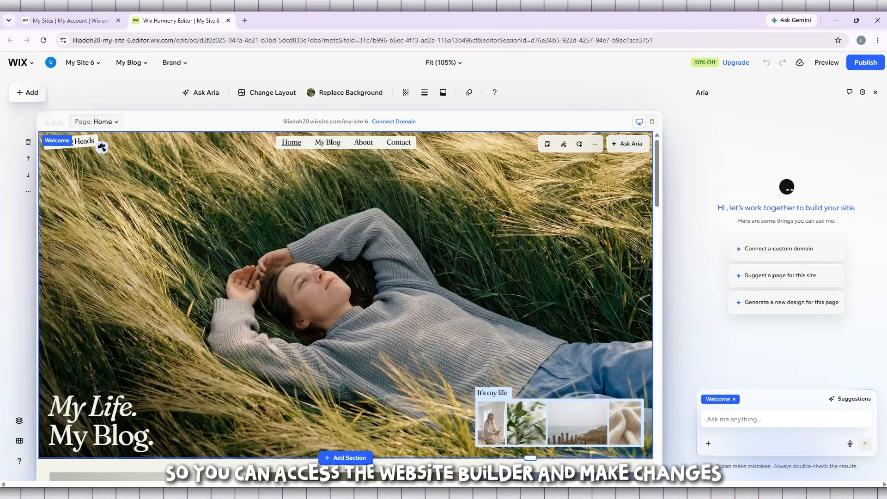
pyautogui.click(882, 97)
# Step: Return to the sites list and open My Site 6 in the editor again
pyautogui.click(88, 20)
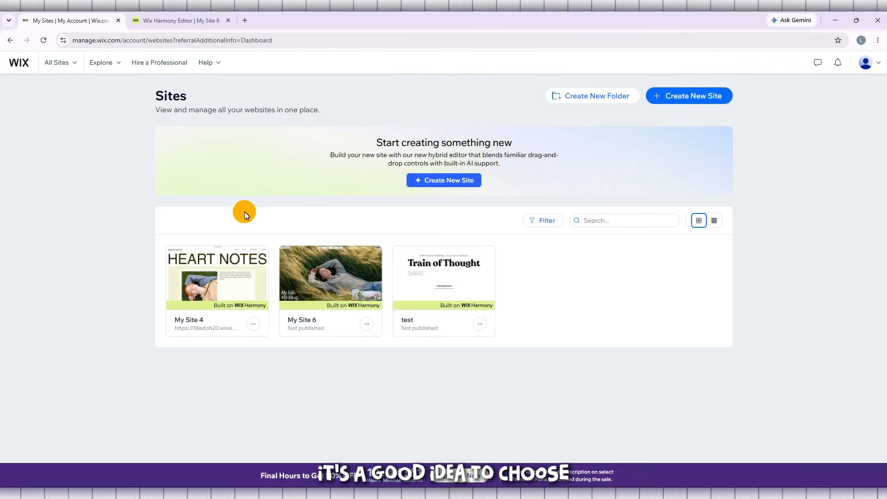
pyautogui.moveTo(333, 276)
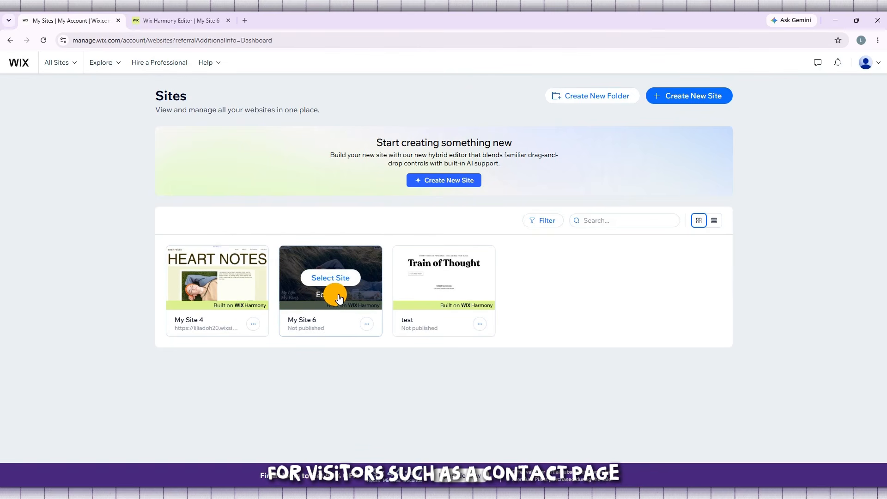
pyautogui.click(339, 296)
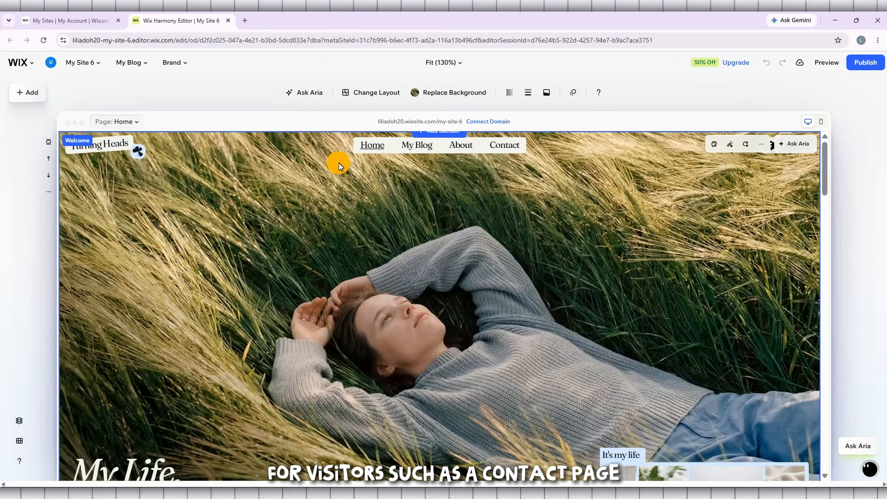
# Step: Add a blank section to the Home page directly above the About me section
pyautogui.scroll(-15, 423, 227)
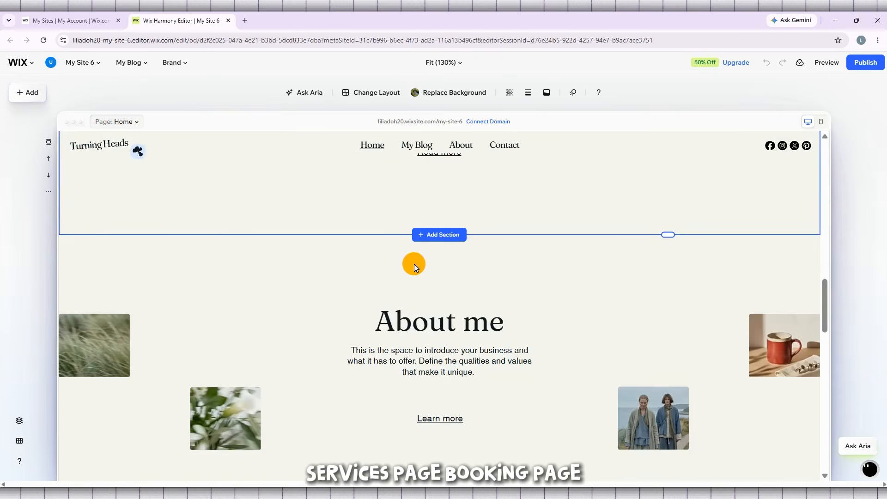
pyautogui.scroll(2, 414, 267)
pyautogui.click(445, 301)
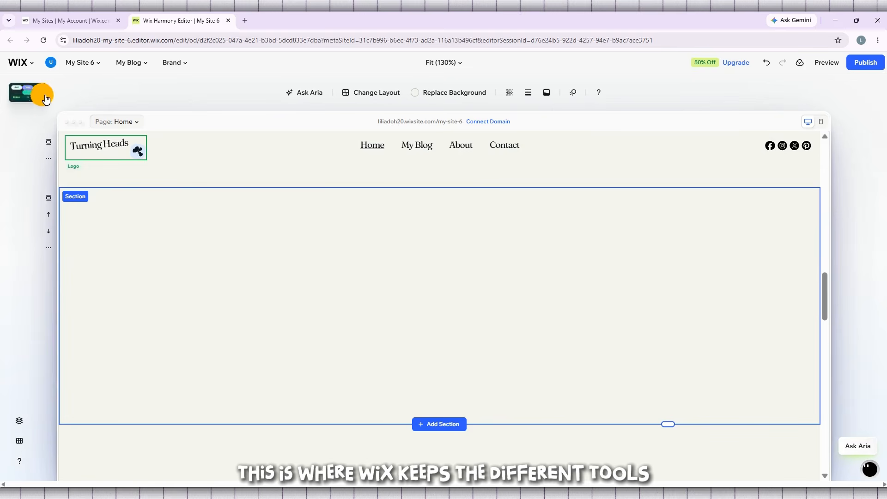
# Step: Search the elements that can be added to the page for "form"
pyautogui.click(20, 95)
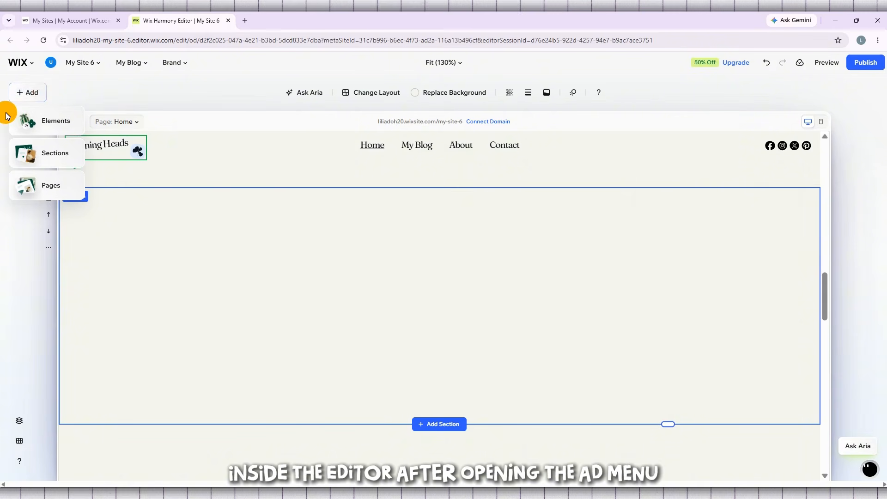
pyautogui.click(54, 126)
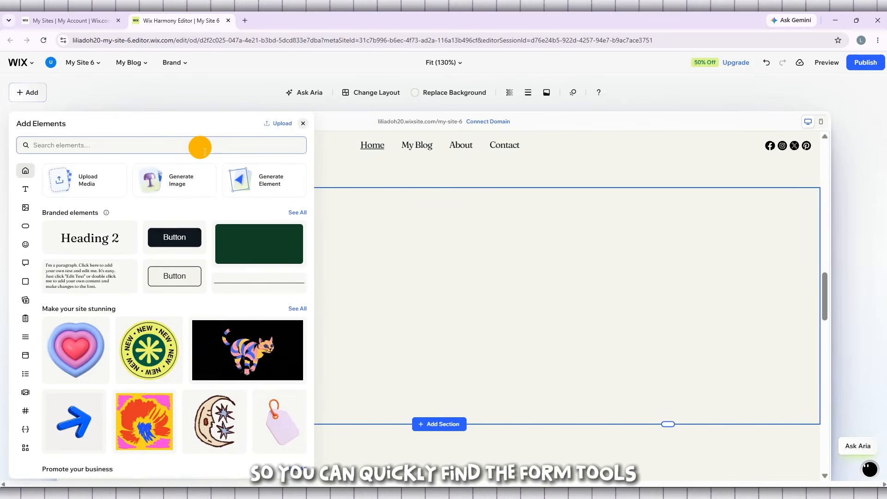
pyautogui.click(134, 151)
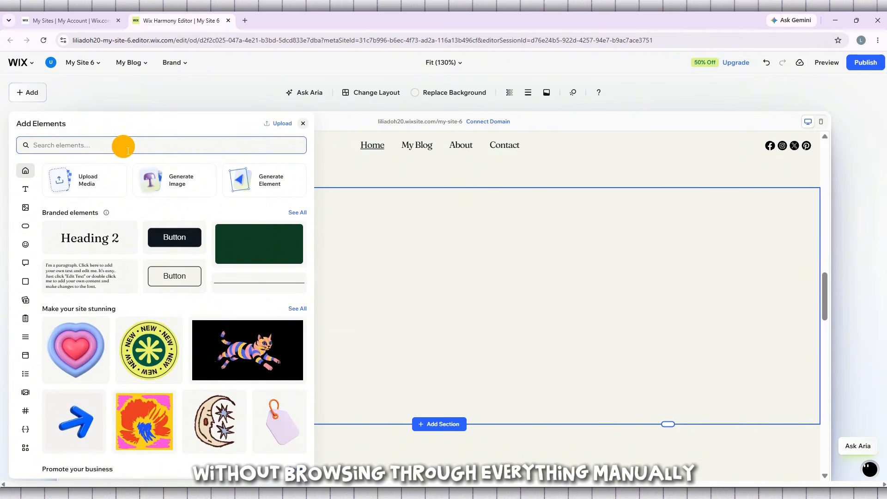
pyautogui.write('form')
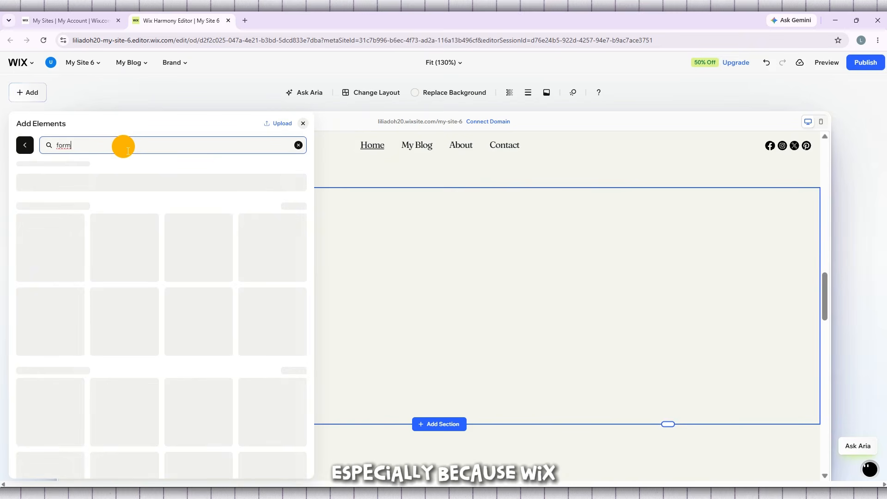
pyautogui.doubleClick(119, 150)
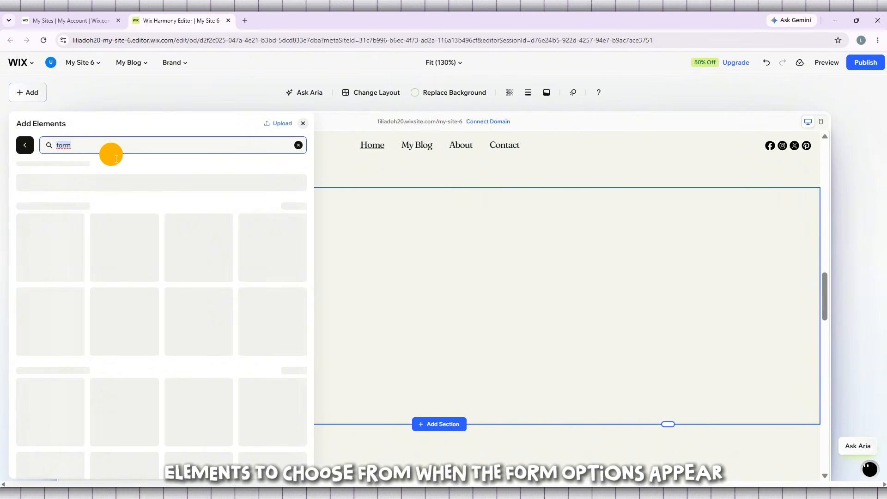
# Step: Create a new custom form from scratch instead of using one of the form templates
pyautogui.scroll(-3, 259, 266)
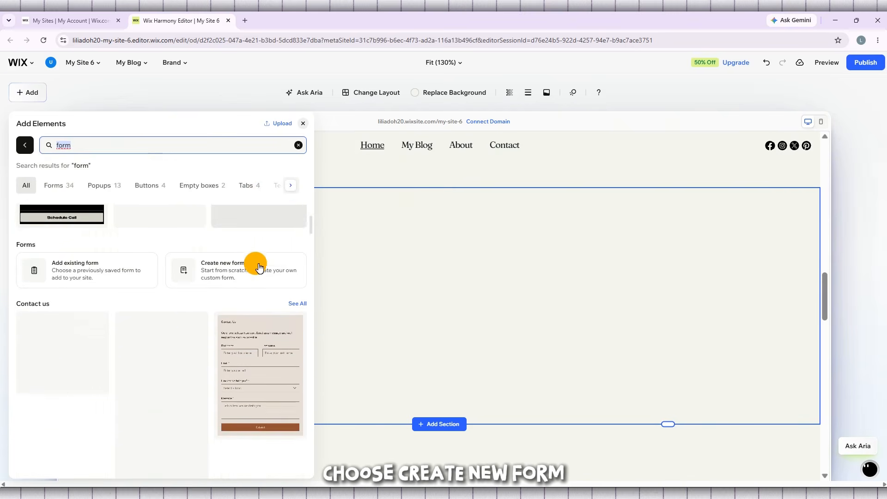
pyautogui.scroll(3, 217, 271)
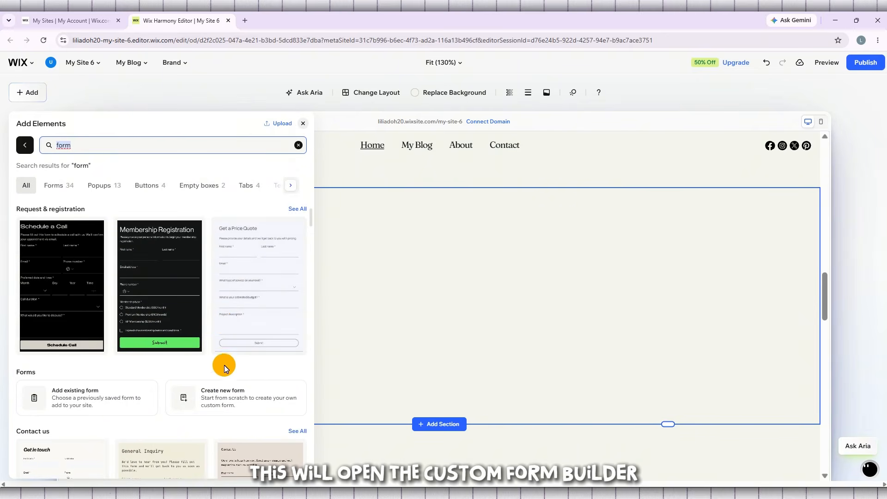
pyautogui.scroll(-2, 224, 365)
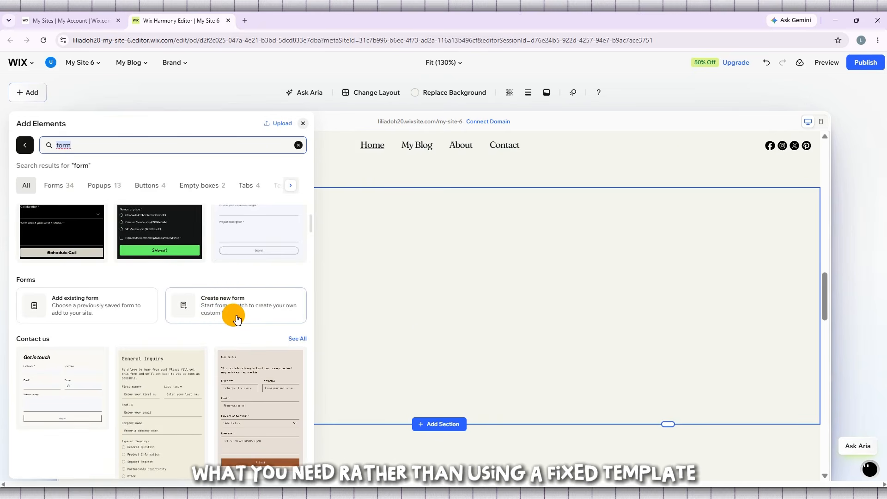
pyautogui.click(237, 317)
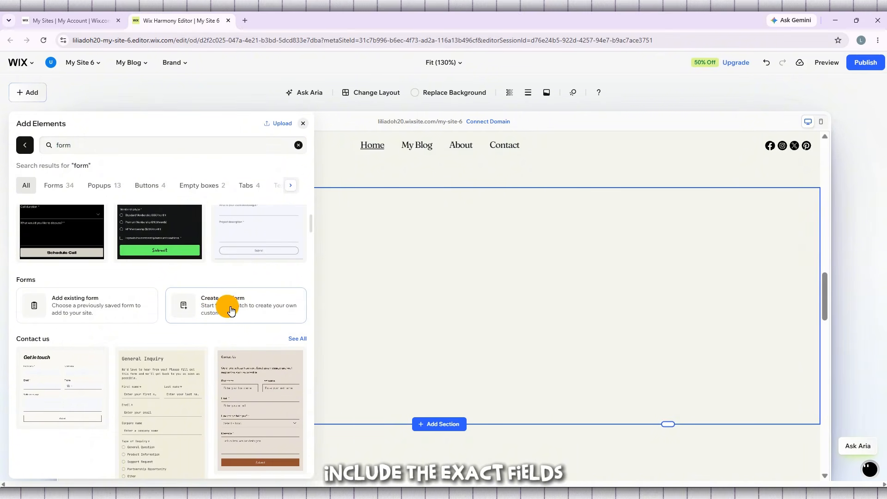
pyautogui.click(205, 309)
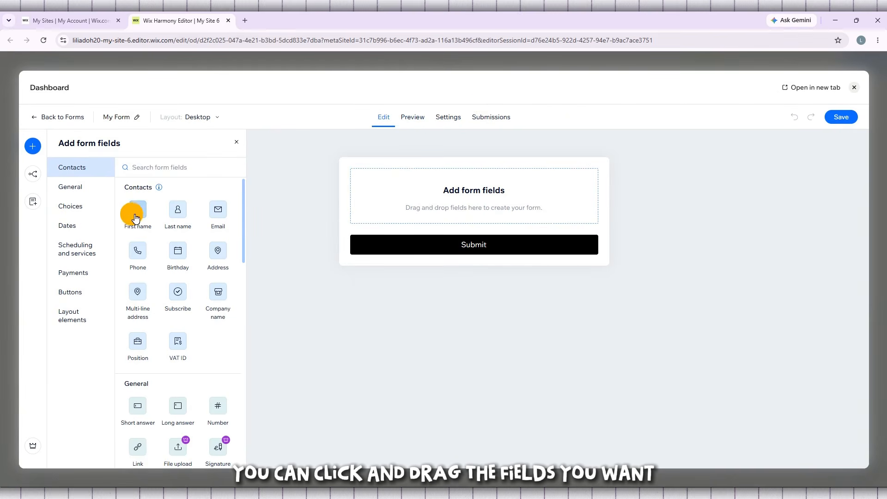
# Step: Add First name, Last name, Email, Phone and Address fields to the form, in that order above the Submit button
pyautogui.moveTo(137, 213); pyautogui.dragTo(466, 193)
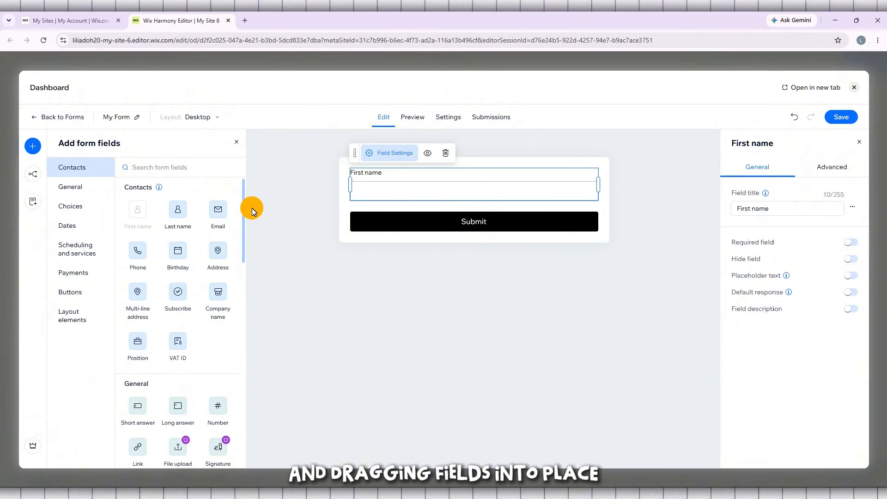
pyautogui.moveTo(189, 212); pyautogui.dragTo(422, 210)
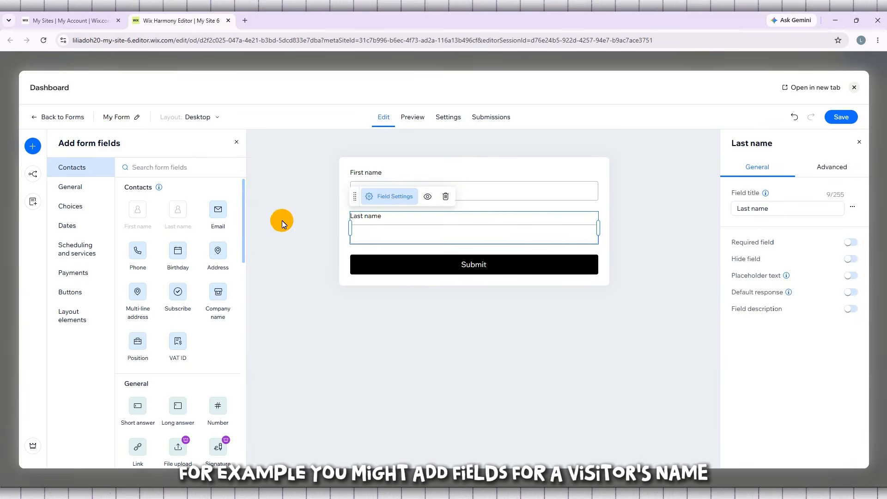
pyautogui.moveTo(219, 217); pyautogui.dragTo(375, 261)
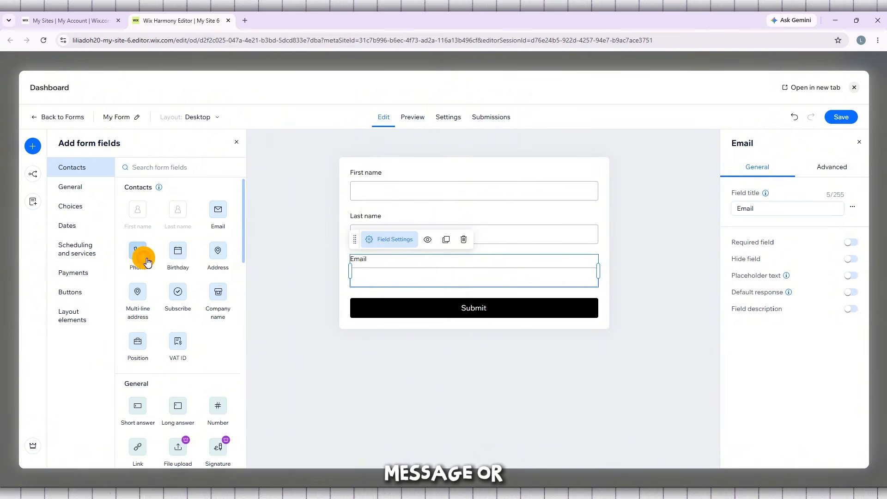
pyautogui.moveTo(147, 262); pyautogui.dragTo(389, 309)
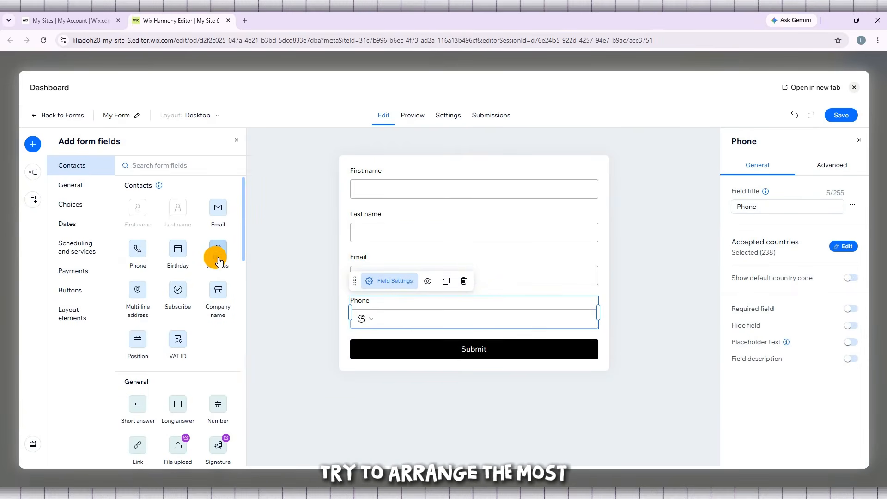
pyautogui.moveTo(220, 261); pyautogui.dragTo(361, 345)
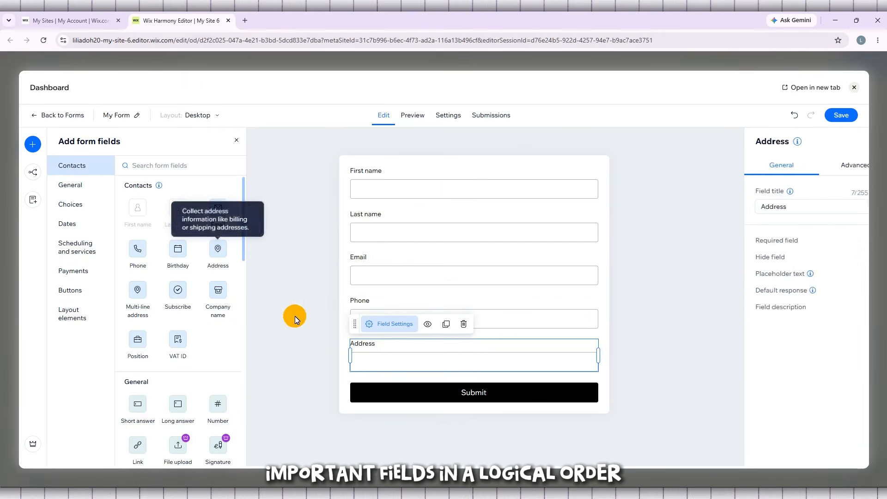
# Step: Examine the other available form fields, including the general, choice, date, scheduling, payment, button and layout element categories
pyautogui.scroll(-4, 203, 259)
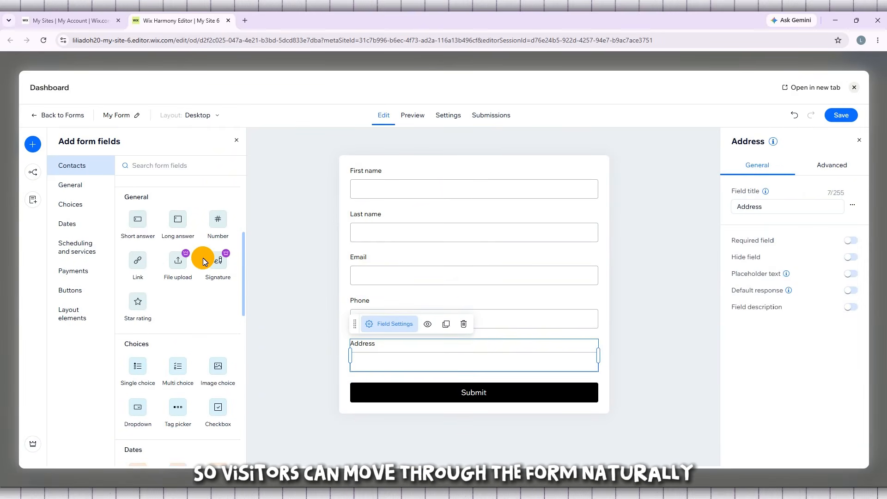
pyautogui.scroll(-2, 203, 258)
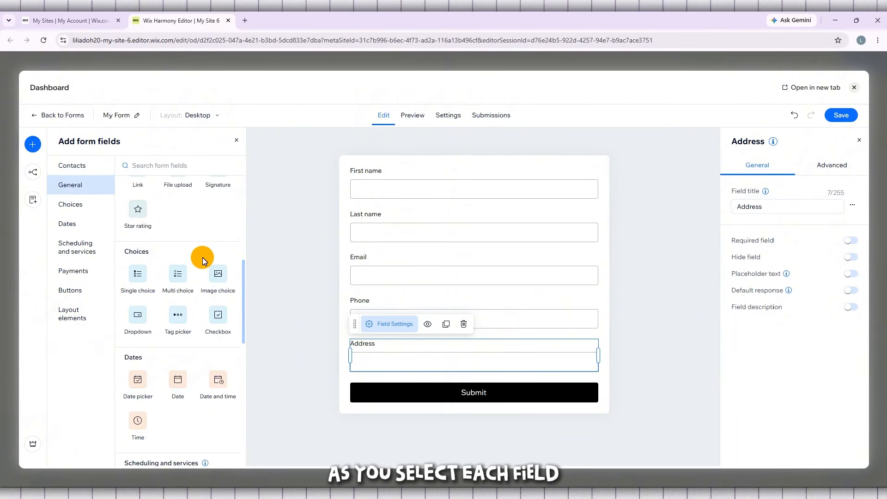
pyautogui.scroll(-4, 202, 257)
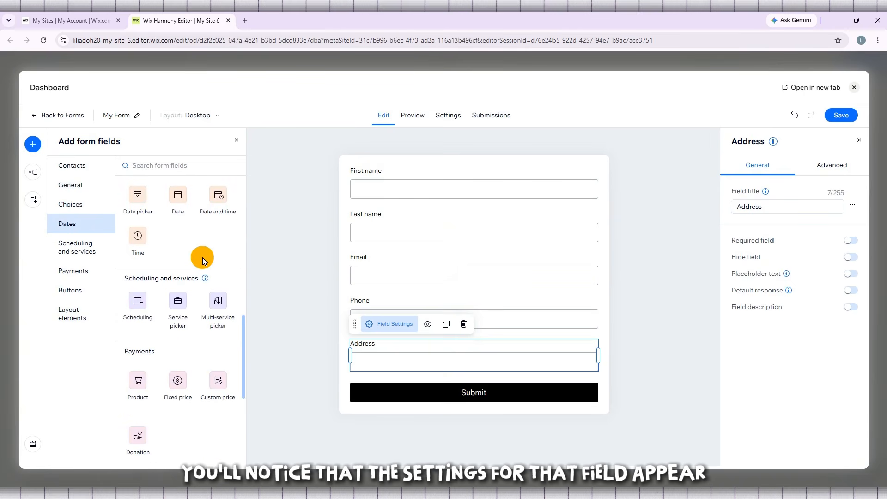
pyautogui.click(70, 276)
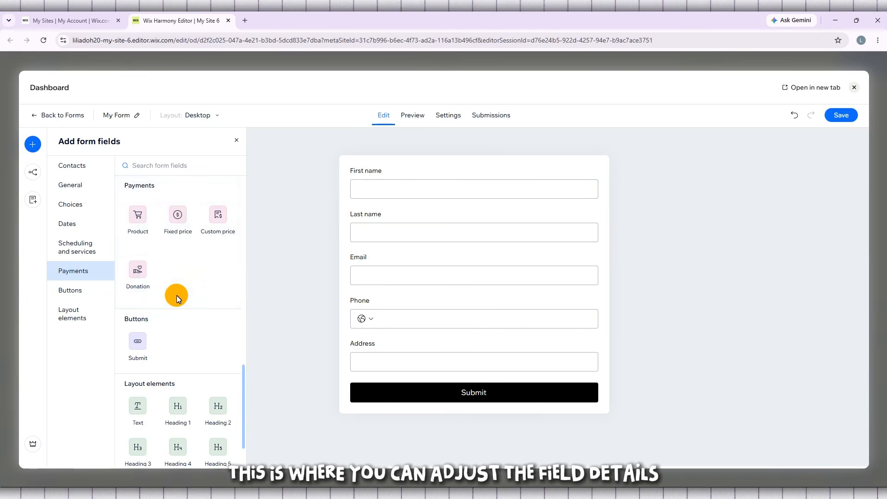
pyautogui.scroll(-2, 177, 296)
pyautogui.scroll(2, 176, 295)
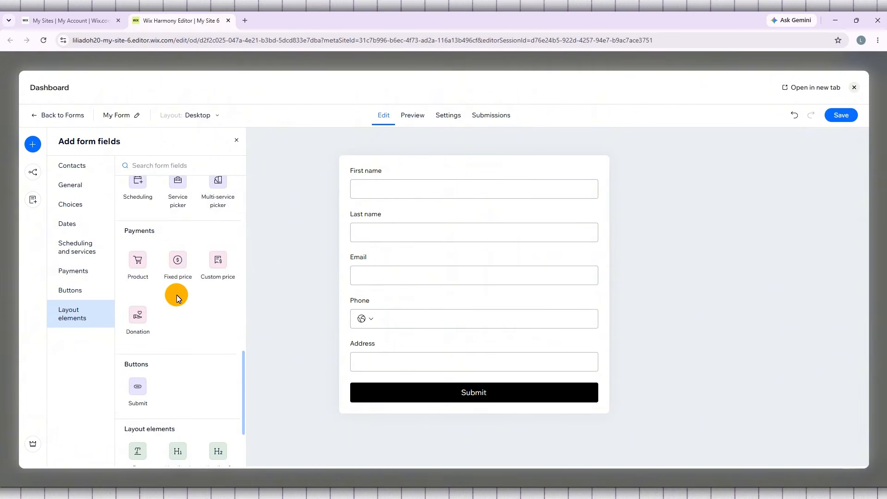
pyautogui.scroll(1, 178, 297)
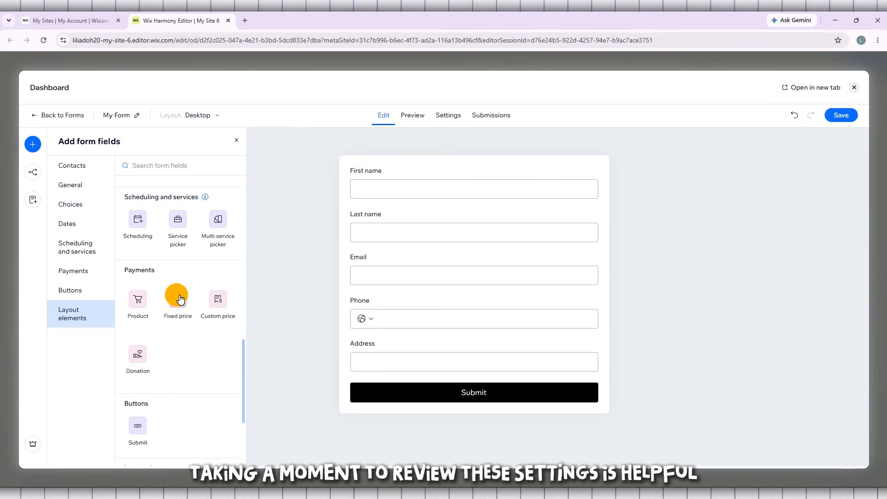
pyautogui.click(79, 274)
pyautogui.click(100, 294)
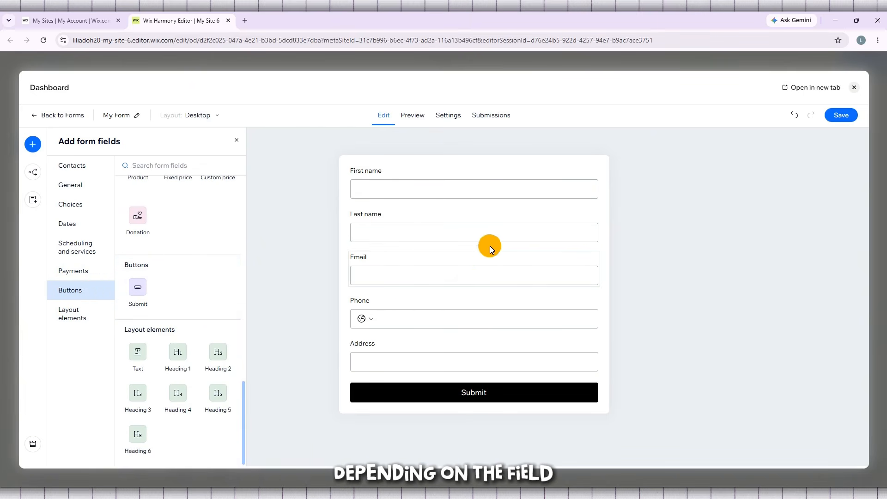
pyautogui.scroll(10, 212, 223)
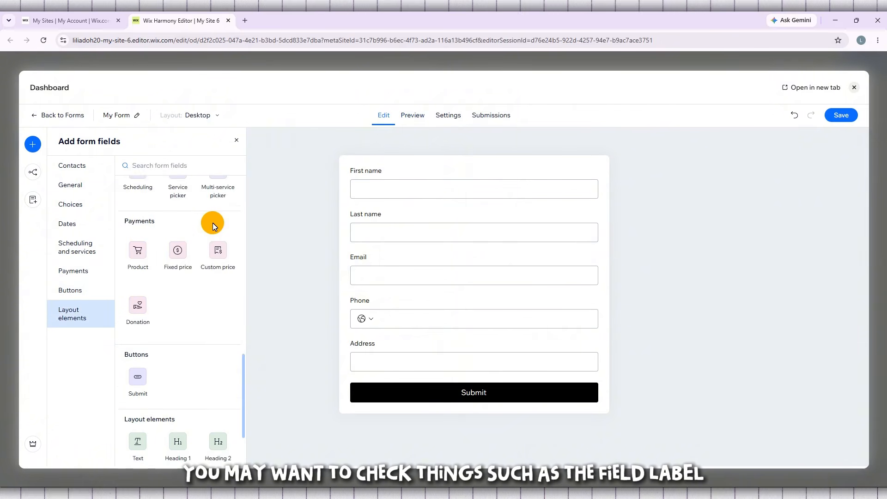
pyautogui.scroll(10, 213, 223)
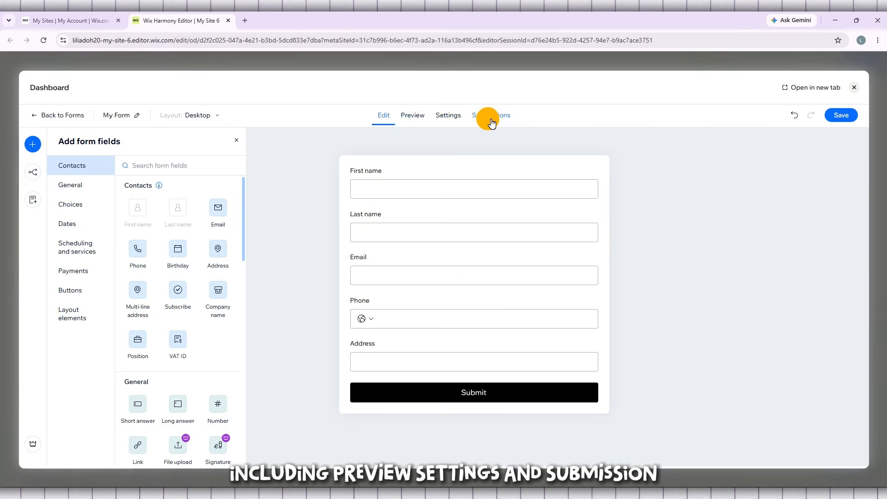
# Step: Examine the form in preview and review its general and confirmation message settings
pyautogui.click(418, 120)
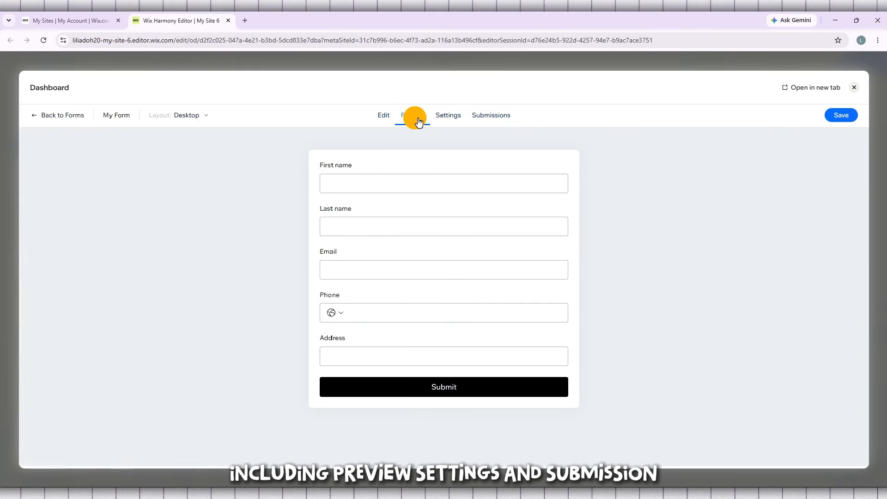
pyautogui.click(455, 123)
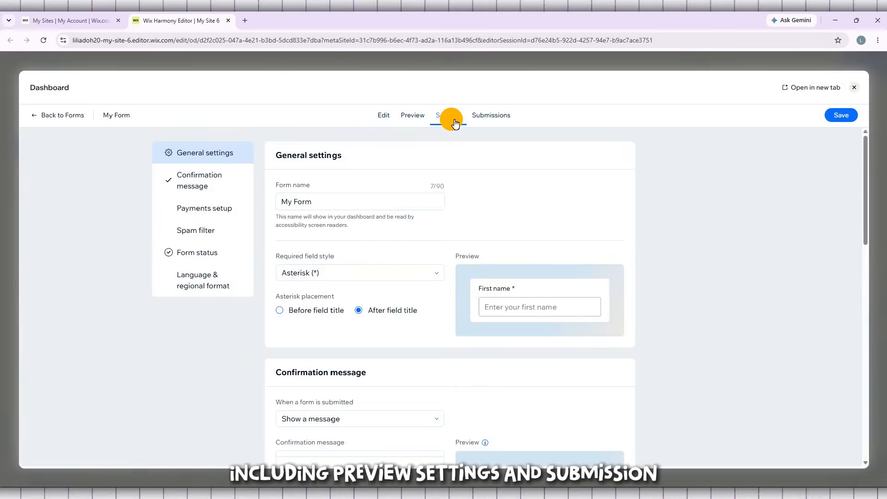
pyautogui.click(407, 116)
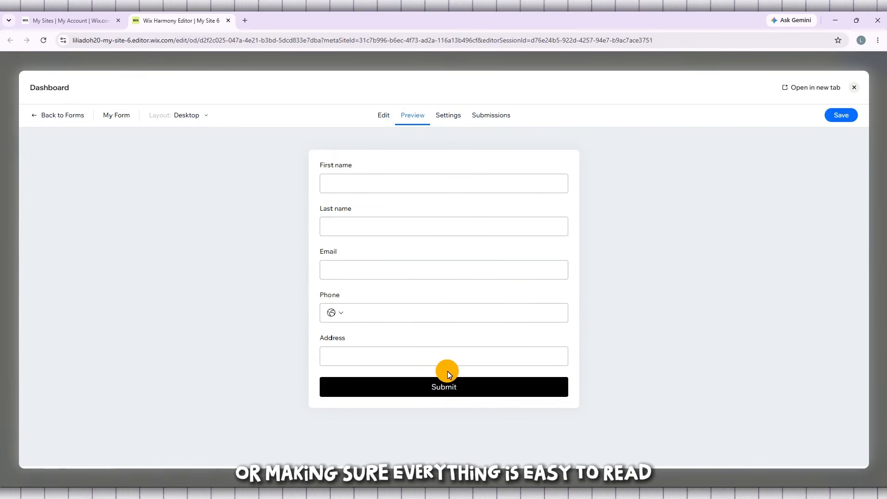
pyautogui.click(453, 123)
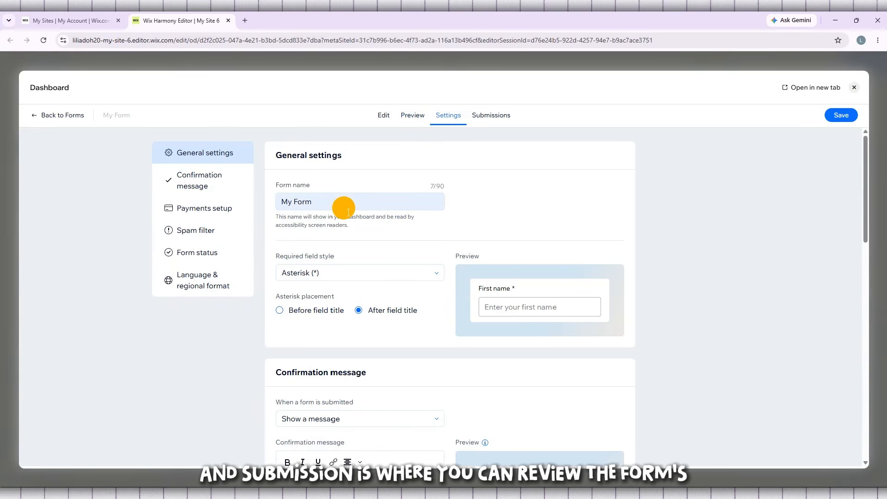
pyautogui.scroll(-1, 344, 208)
pyautogui.scroll(-2, 344, 208)
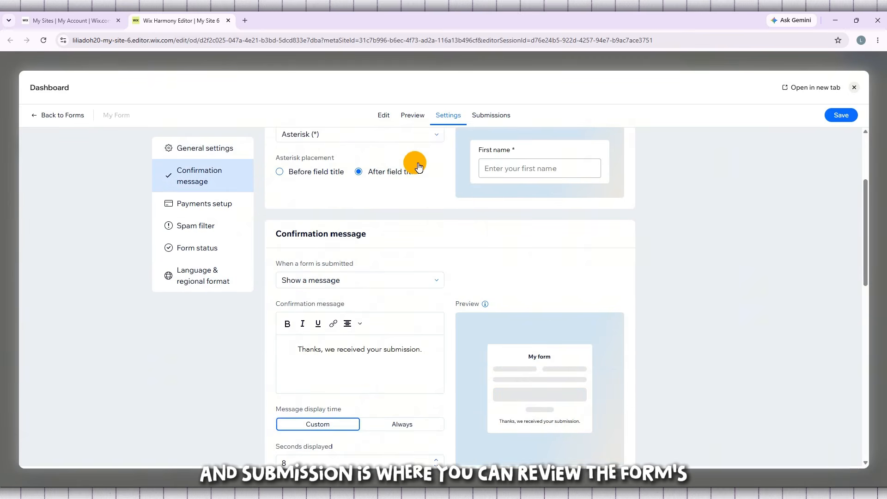
# Step: Check the form's submissions, review the confirmation message and payment settings, and view the form from a visitor's perspective
pyautogui.click(492, 119)
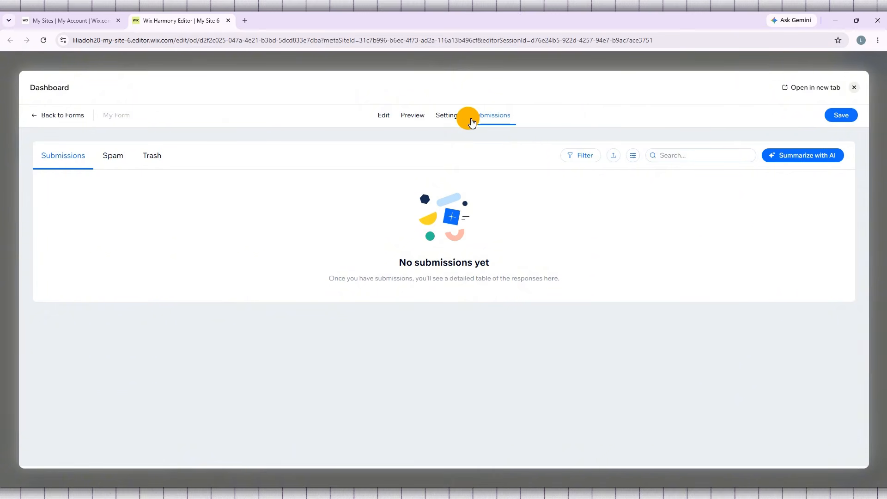
pyautogui.click(440, 121)
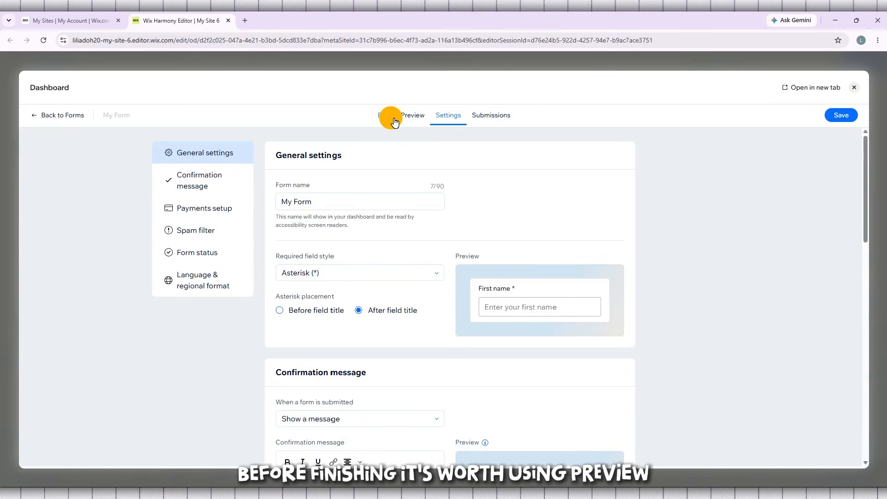
pyautogui.scroll(-3, 434, 185)
pyautogui.scroll(-4, 415, 138)
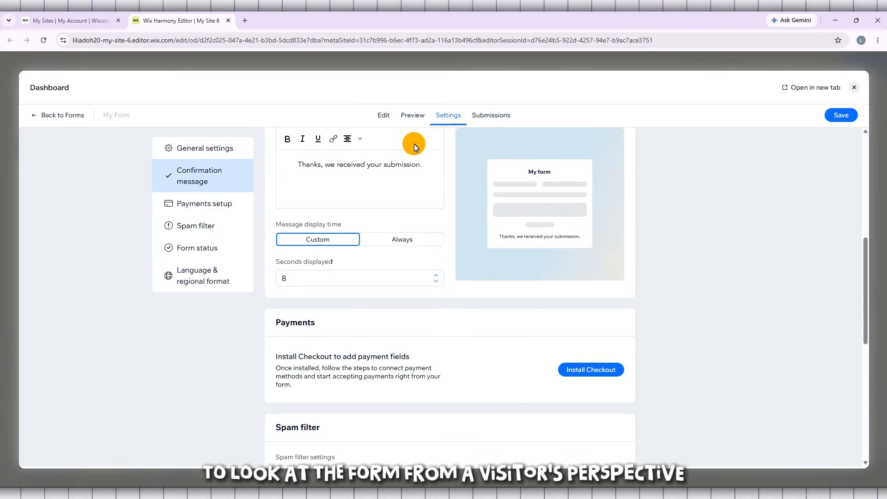
pyautogui.click(412, 117)
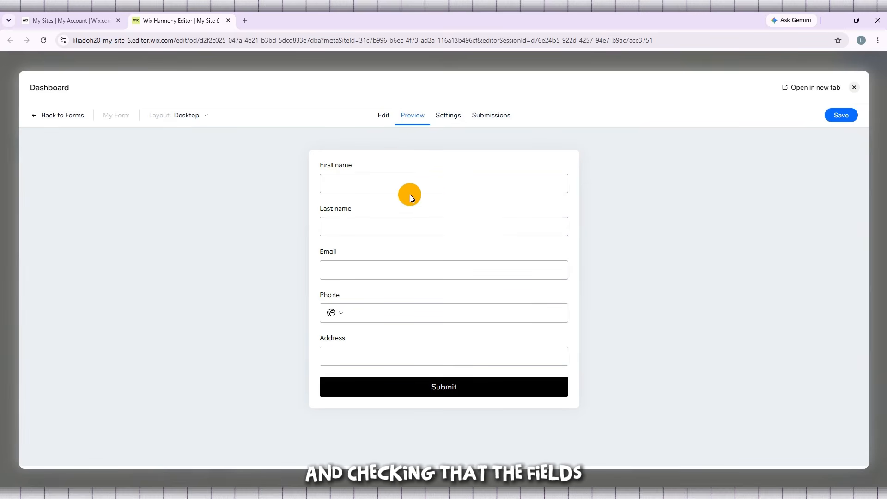
# Step: Return to editing the form and look at the payment fields that can be added
pyautogui.click(386, 117)
pyautogui.scroll(-3, 182, 317)
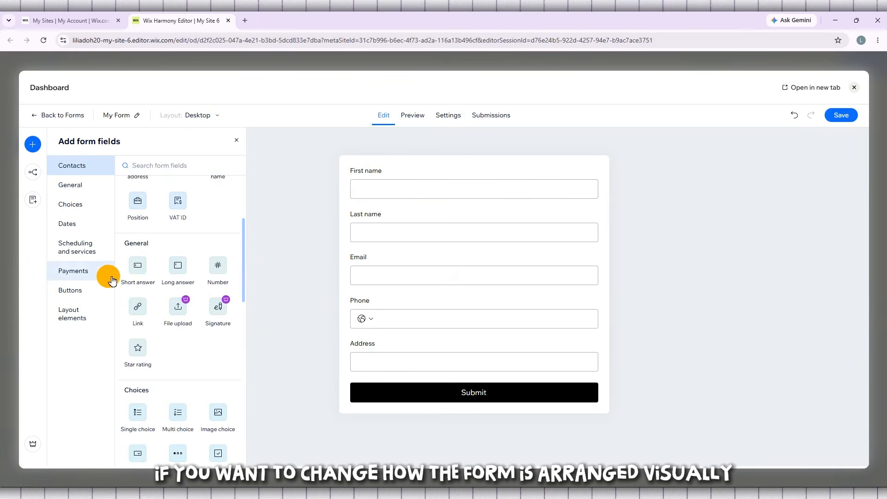
pyautogui.click(77, 271)
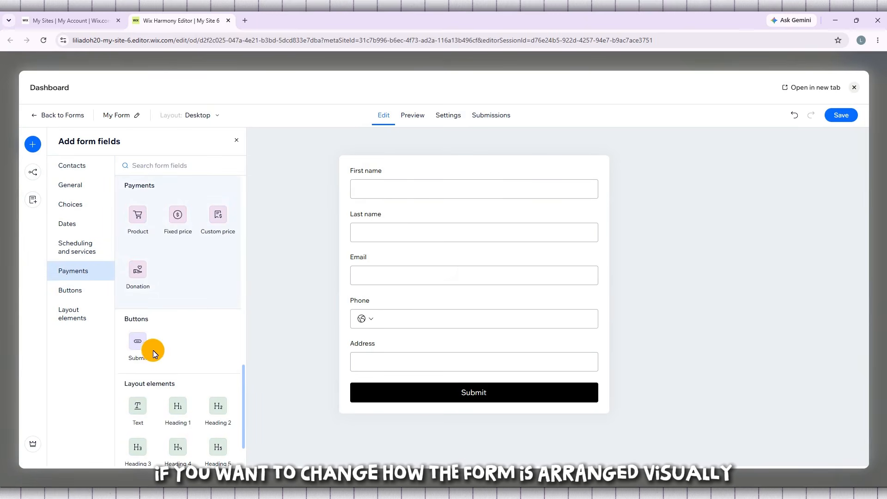
# Step: Check how the form is arranged in the Mobile layout and switch back to the Desktop layout
pyautogui.click(218, 116)
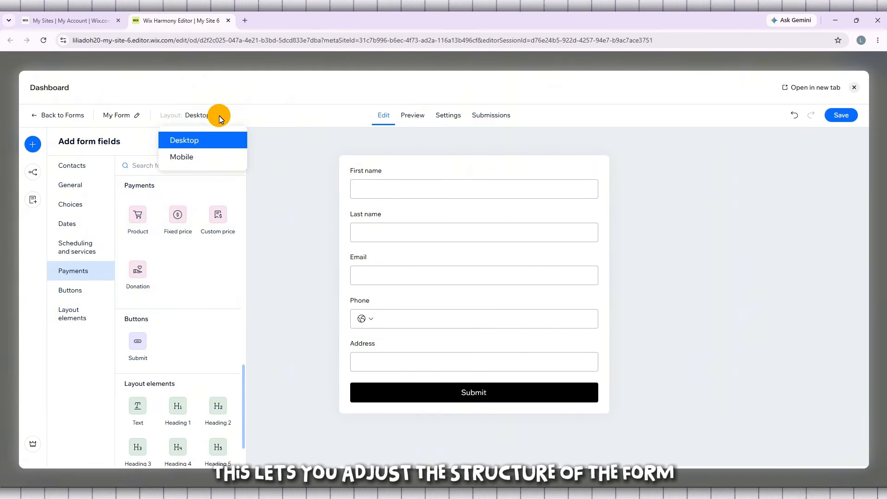
pyautogui.click(197, 160)
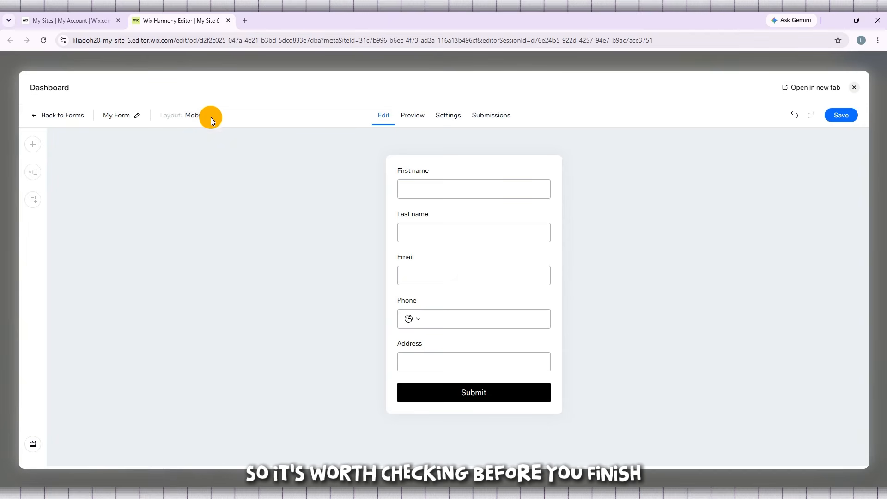
pyautogui.click(211, 117)
pyautogui.click(201, 140)
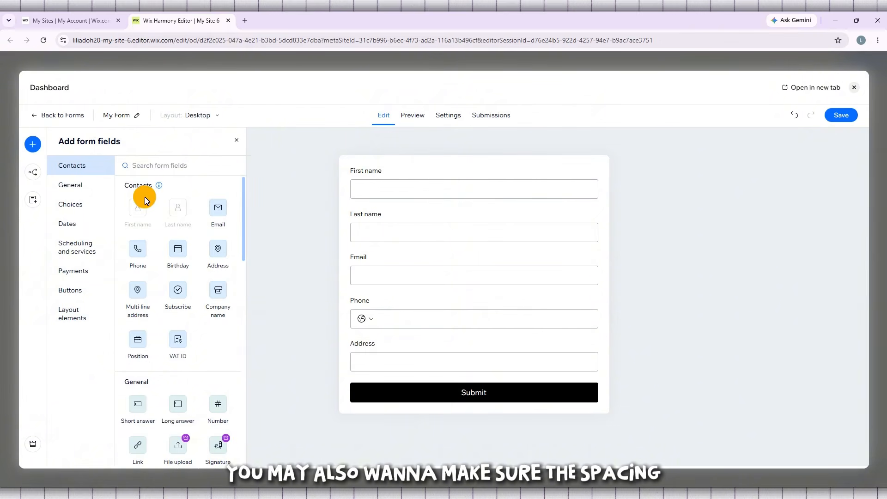
# Step: Try to add a Product payment field to the form, and dismiss the offer to install Checkout
pyautogui.scroll(-2, 171, 331)
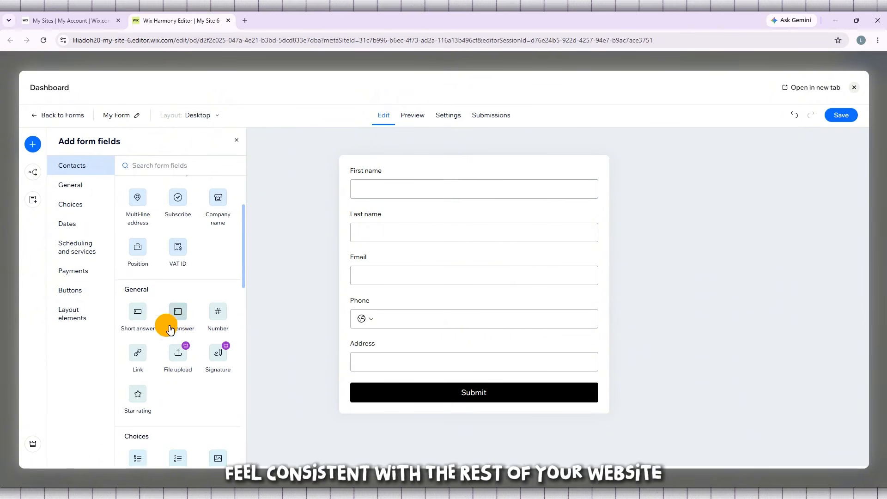
pyautogui.click(88, 273)
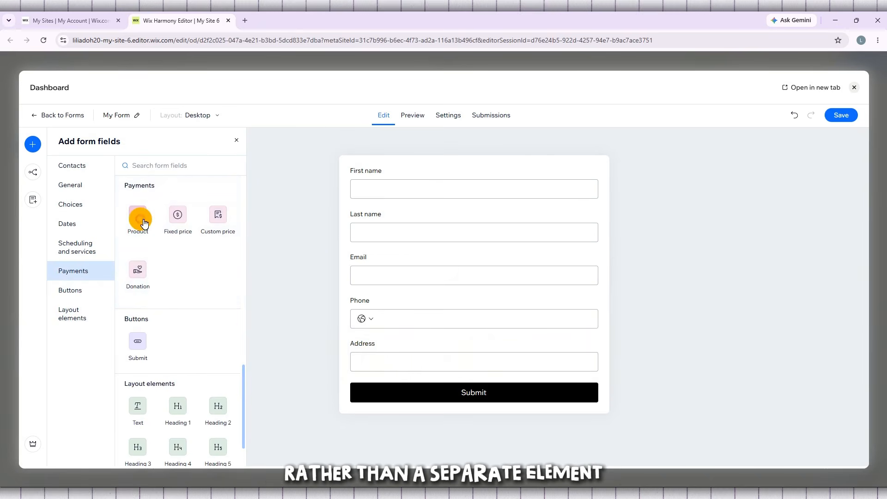
pyautogui.click(136, 220)
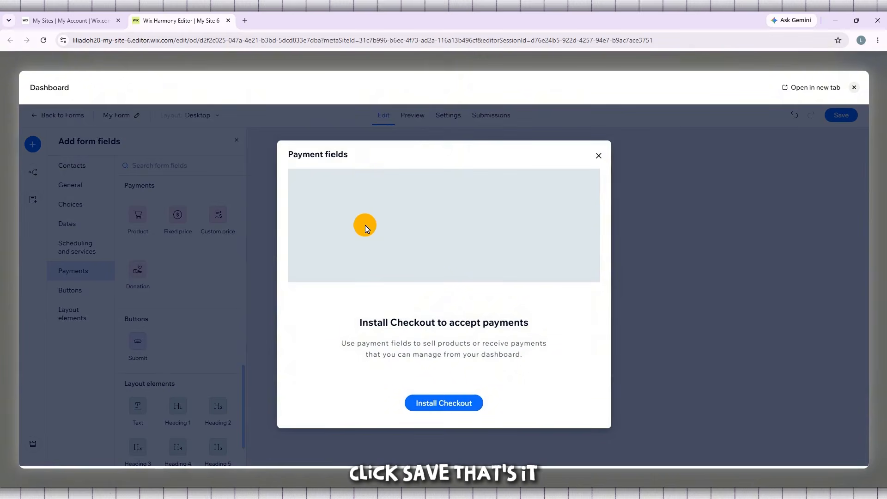
pyautogui.click(605, 156)
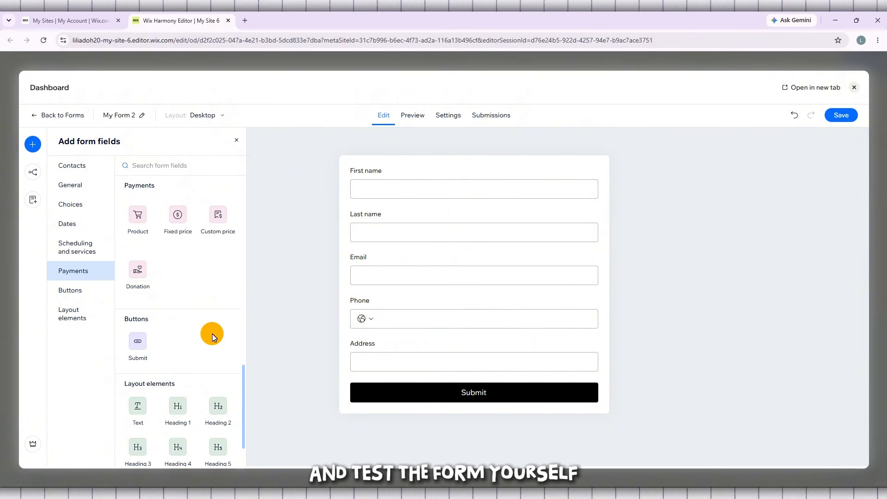
pyautogui.scroll(4, 210, 328)
pyautogui.scroll(10, 214, 328)
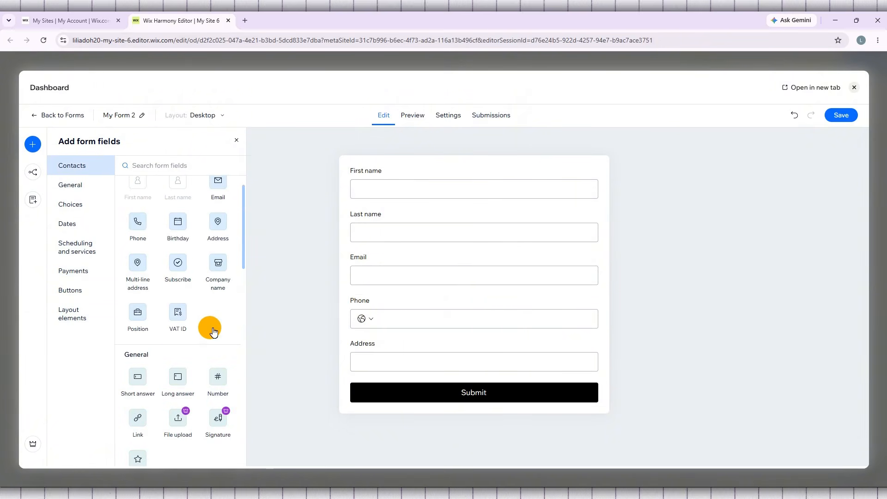